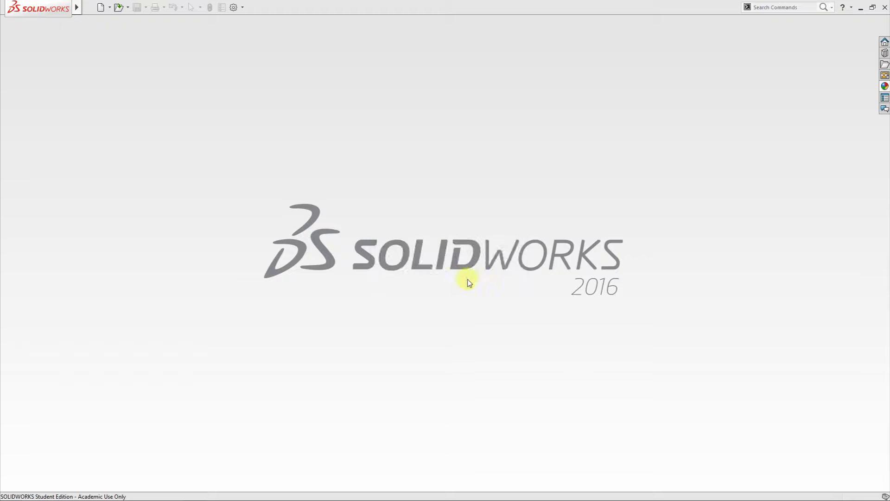
Step: Create a new part and start a sketch on the Top Plane
left_click(102, 7)
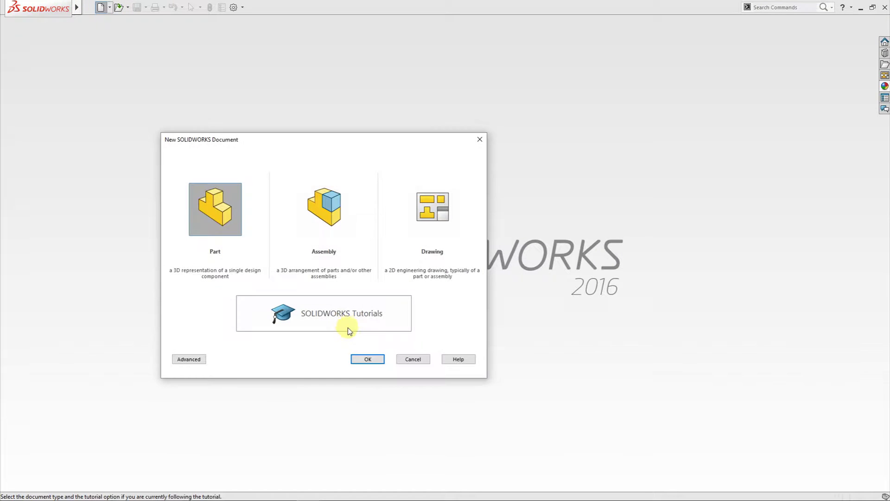
left_click(370, 360)
left_click(58, 163)
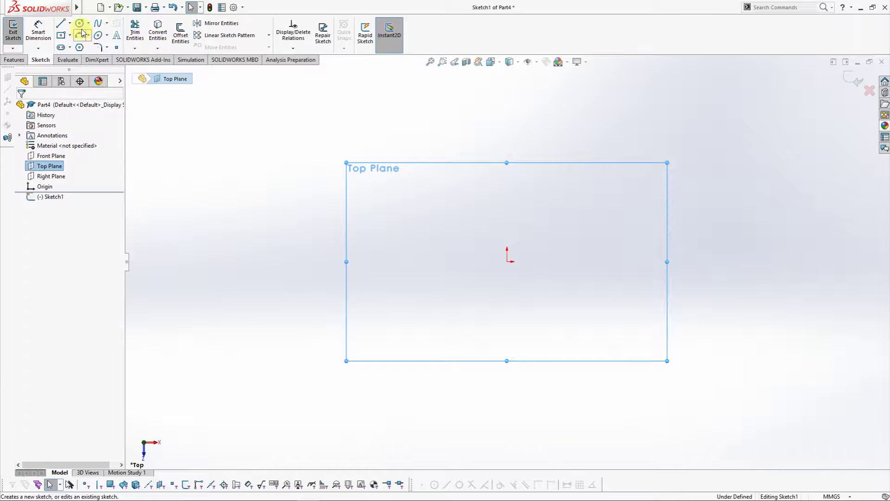
left_click(80, 24)
Step: Draw a circle of about 39.8 radius centred on the origin and exit the sketch
left_click(509, 262)
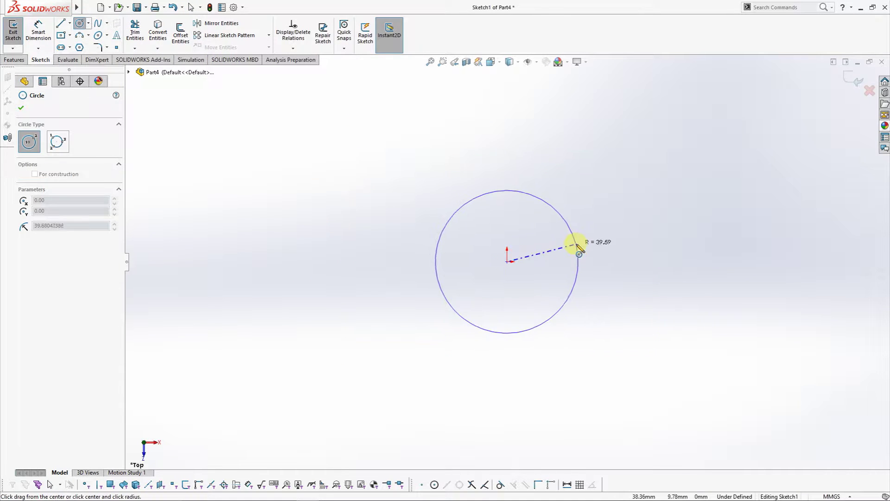
left_click(573, 246)
middle_click_drag(572, 246, 525, 125)
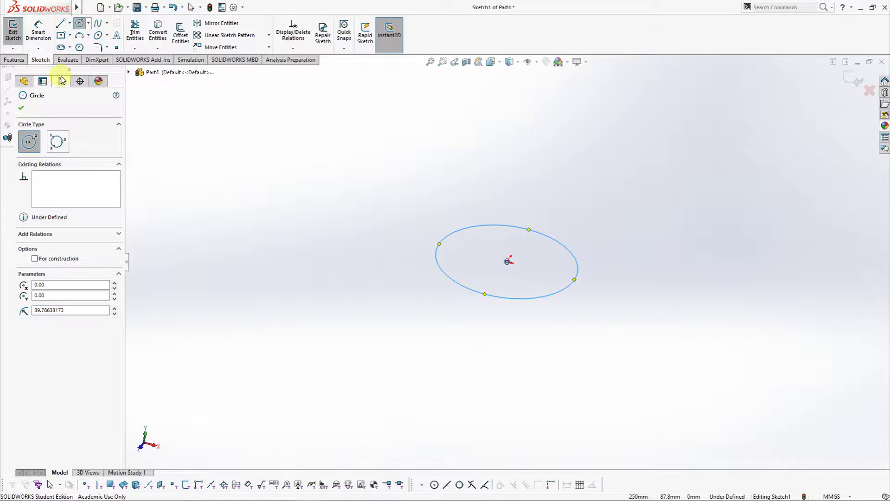
left_click(81, 24)
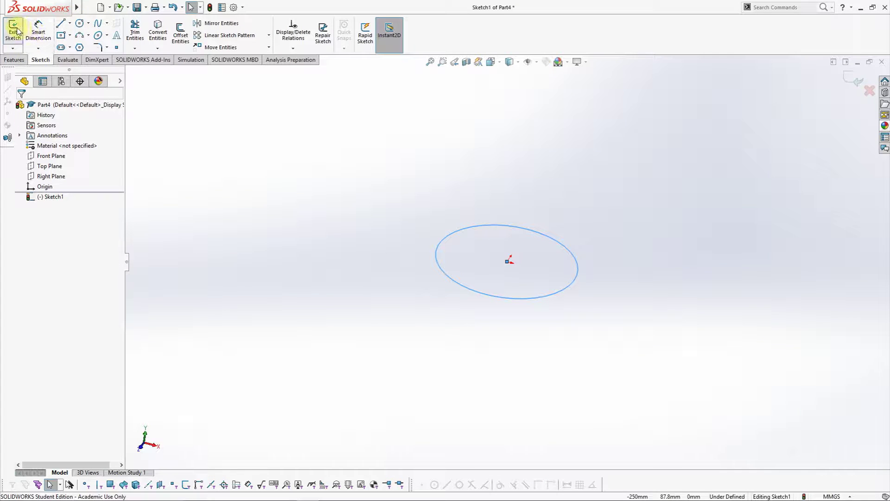
left_click(17, 31)
left_click(42, 61)
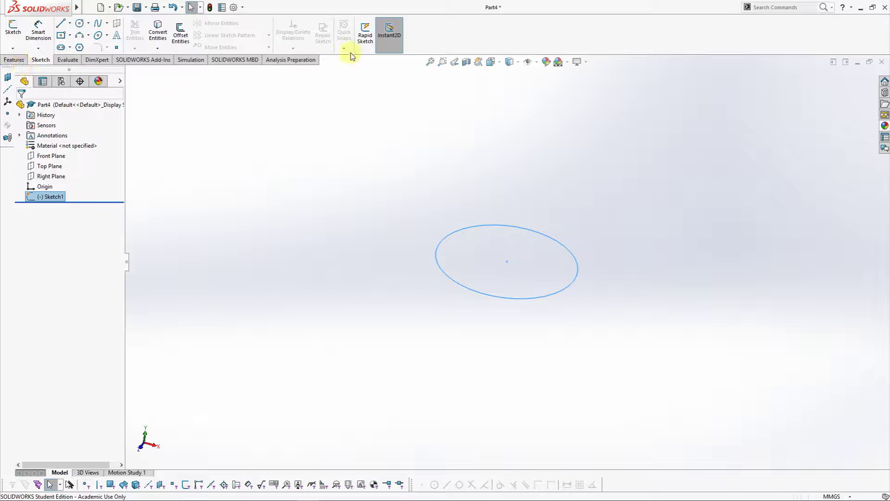
left_click(49, 166)
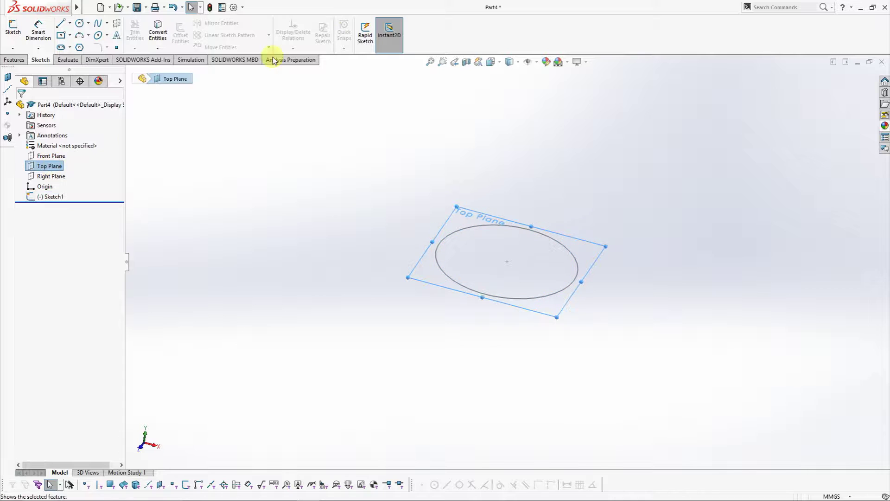
Step: Create Plane1 offset 100 mm from the Top Plane and open a new sketch on it
left_click(16, 60)
left_click(374, 35)
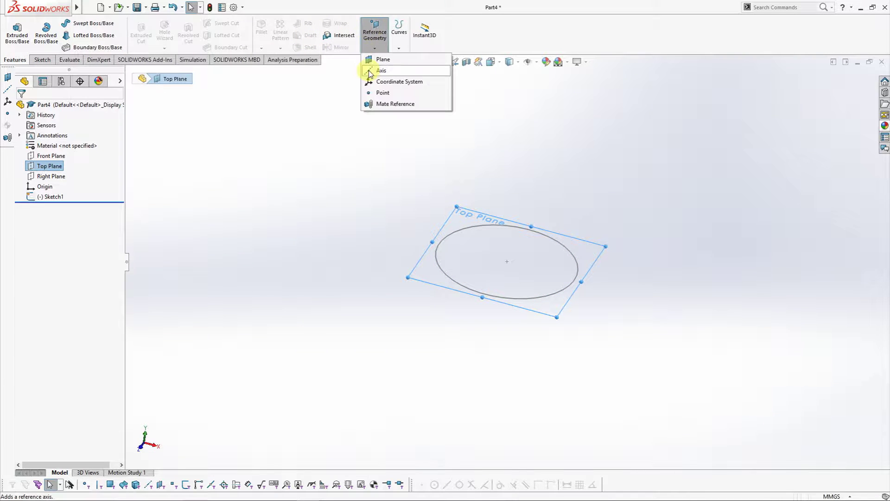
left_click(379, 60)
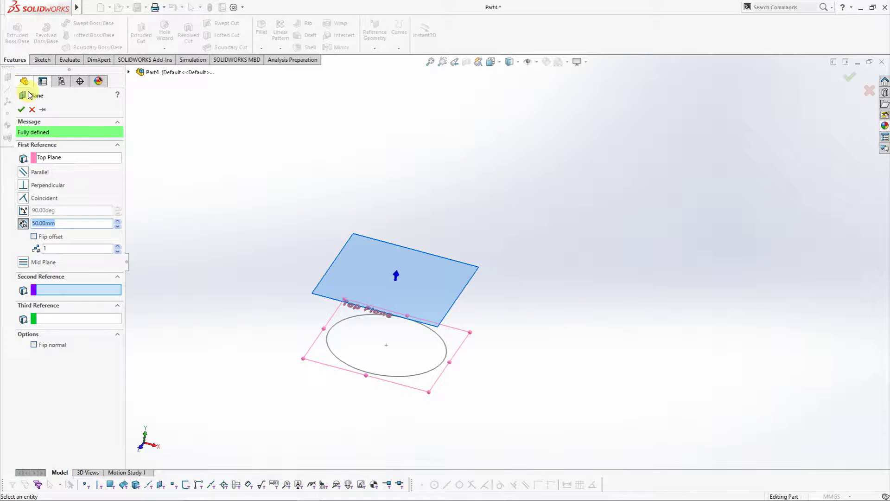
type("0")
key("Return")
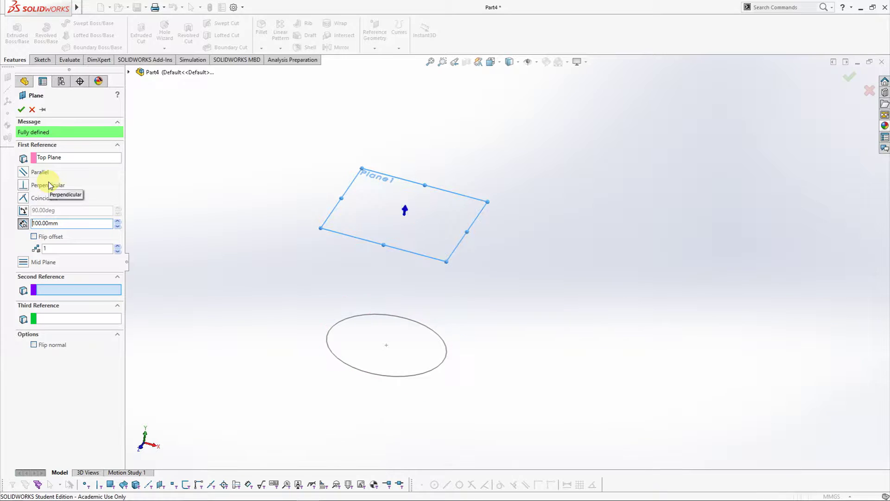
key("alt+e")
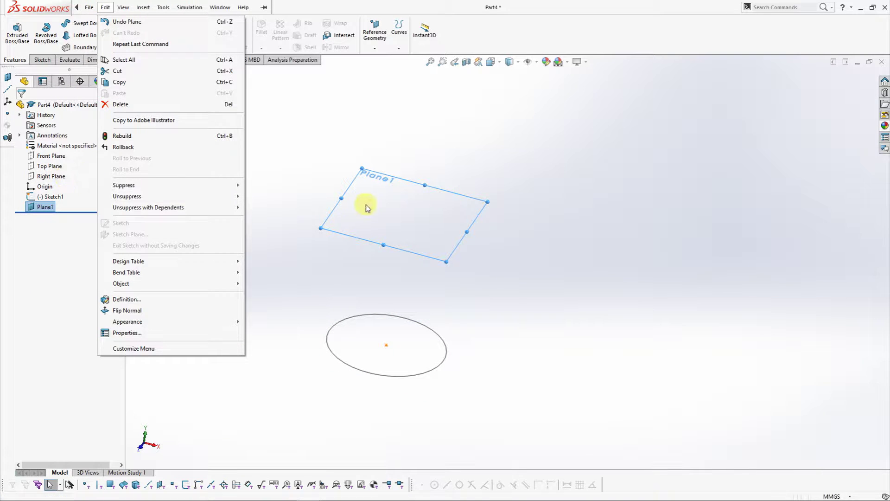
right_click(361, 210)
left_click(383, 190)
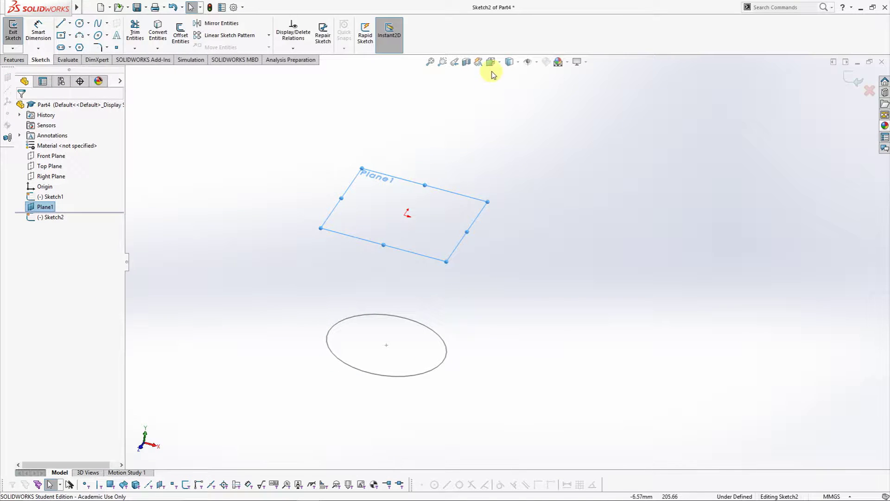
Step: In a Normal To view, draw a six-sided polygon centred on the origin and exit the sketch
left_click(491, 62)
left_click(454, 179)
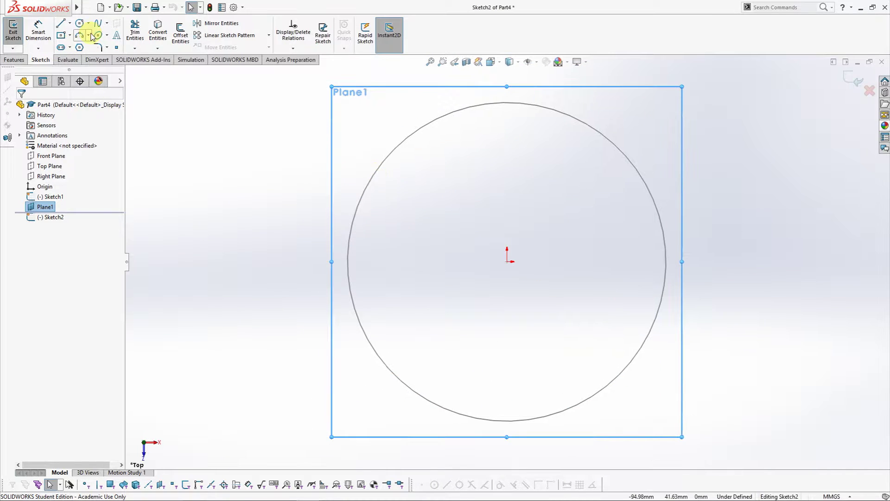
left_click(79, 47)
left_click_drag(508, 262, 517, 154)
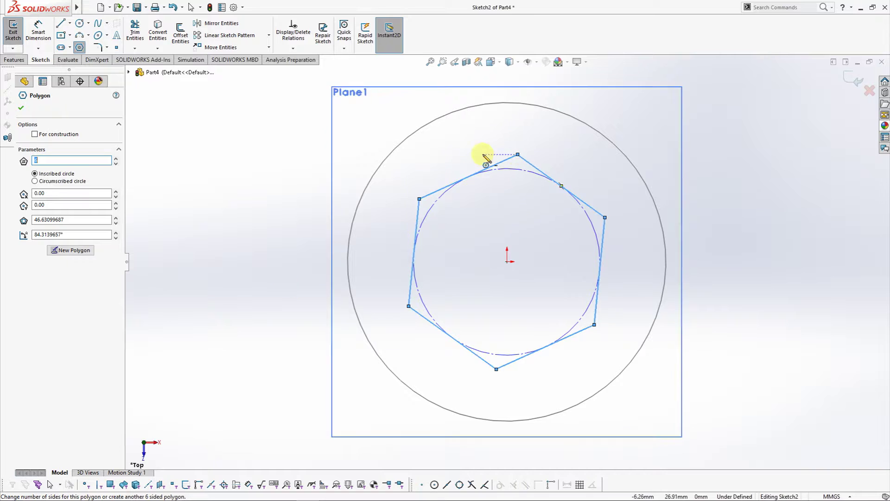
middle_click_drag(471, 158, 543, 134)
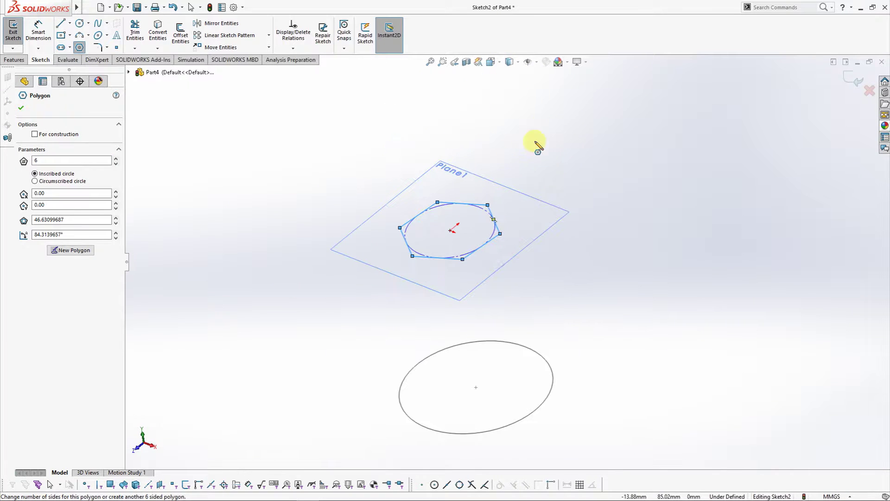
left_click(13, 32)
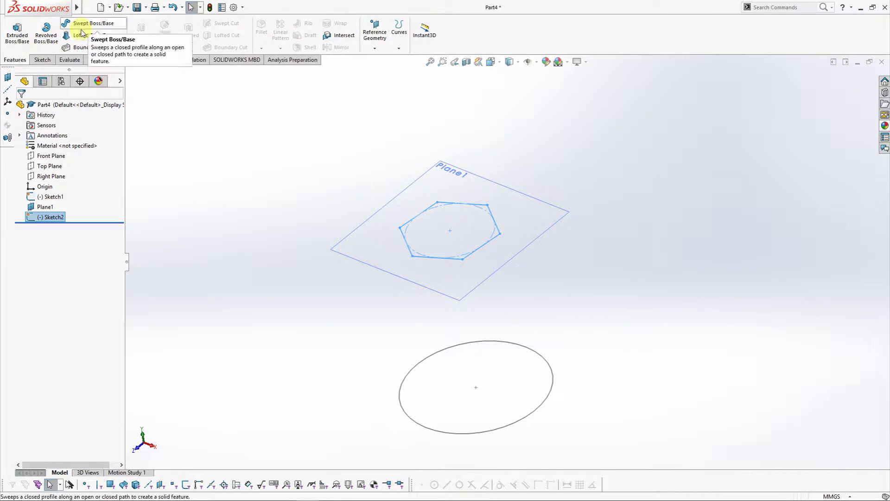
left_click(80, 35)
Step: Loft from the Sketch2 hexagon to the Sketch1 circle, creating Loft1
left_click(478, 432)
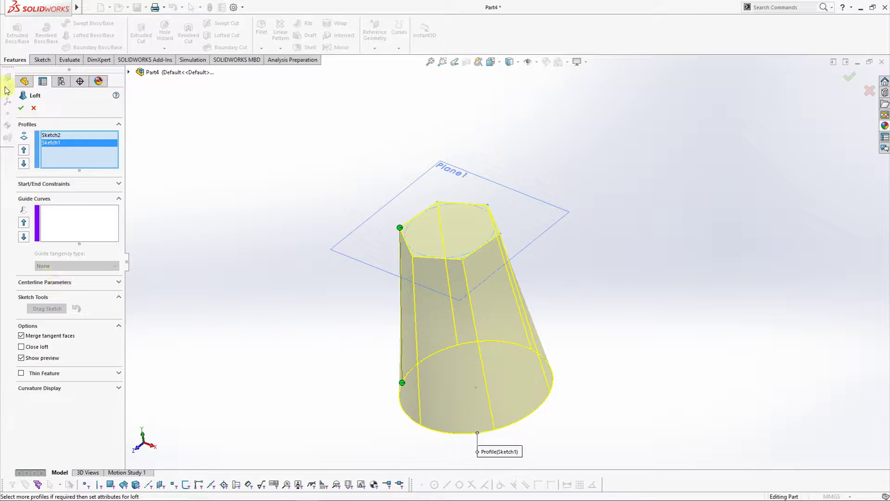
left_click(21, 109)
scroll(567, 299, "up", 3)
mouse_move(566, 298)
middle_mouse_down()
mouse_move(516, 269)
mouse_move(675, 291)
mouse_move(487, 279)
mouse_move(513, 308)
mouse_move(512, 193)
middle_mouse_up()
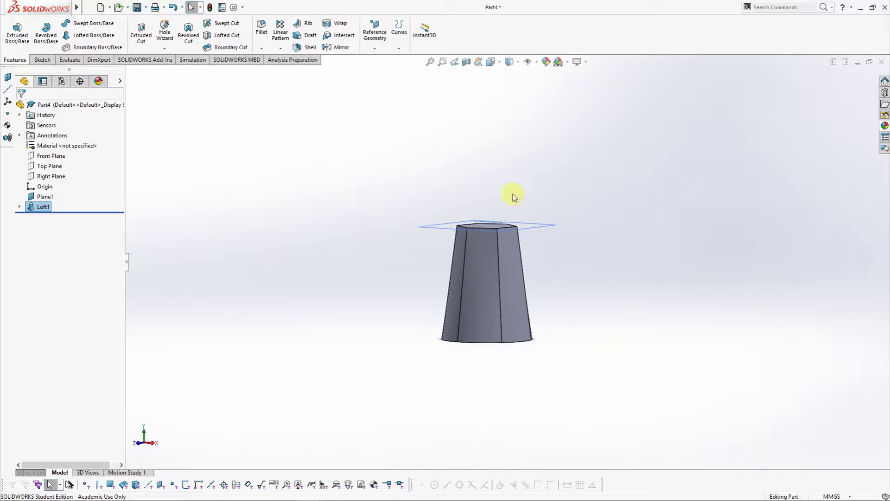
Step: Inspect Loft1 from the Front and Top views
left_click(491, 62)
left_click(424, 225)
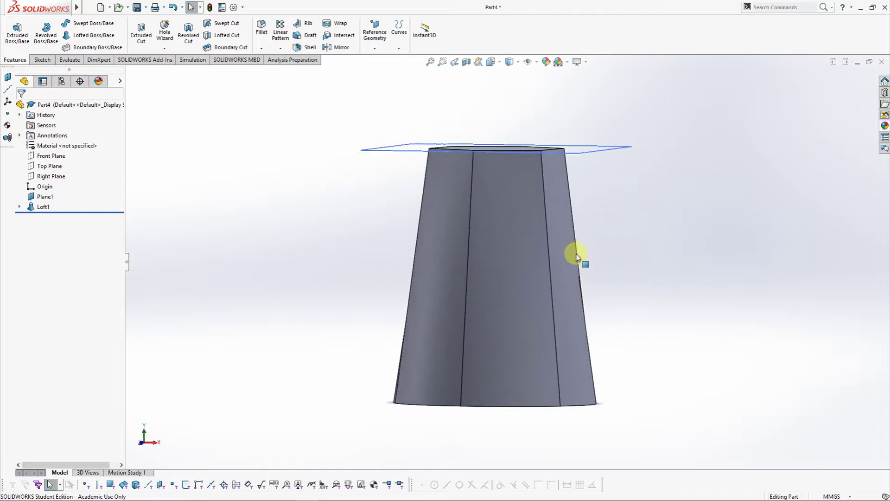
left_click(491, 62)
left_click(467, 215)
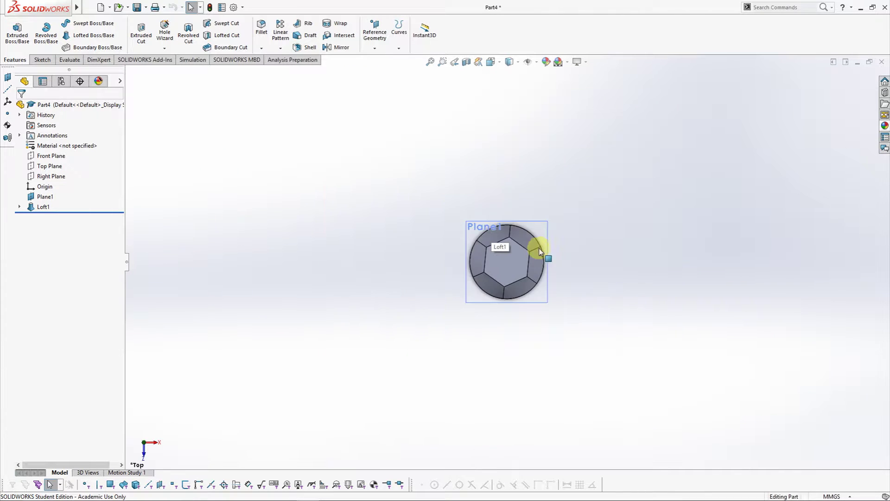
left_click(49, 167)
Step: Sketch a circle of radius about 28.84 on the Top Plane beside the loft
left_click(70, 148)
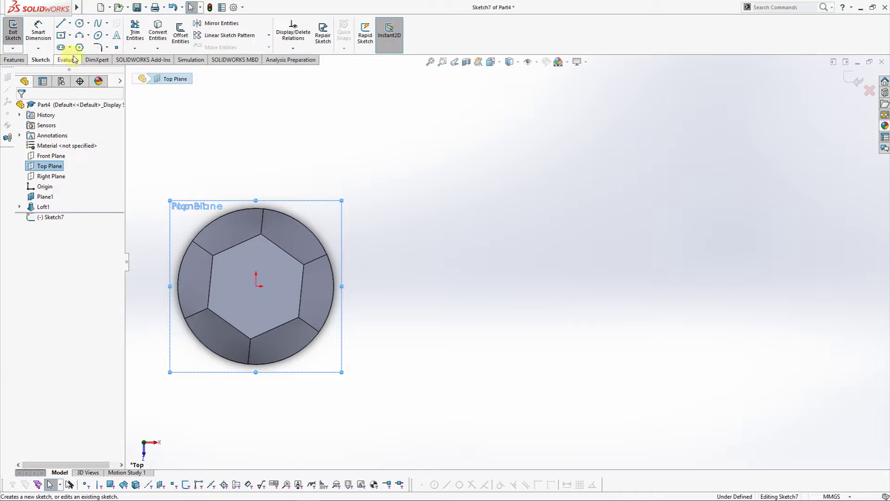
left_click(85, 28)
left_click(533, 286)
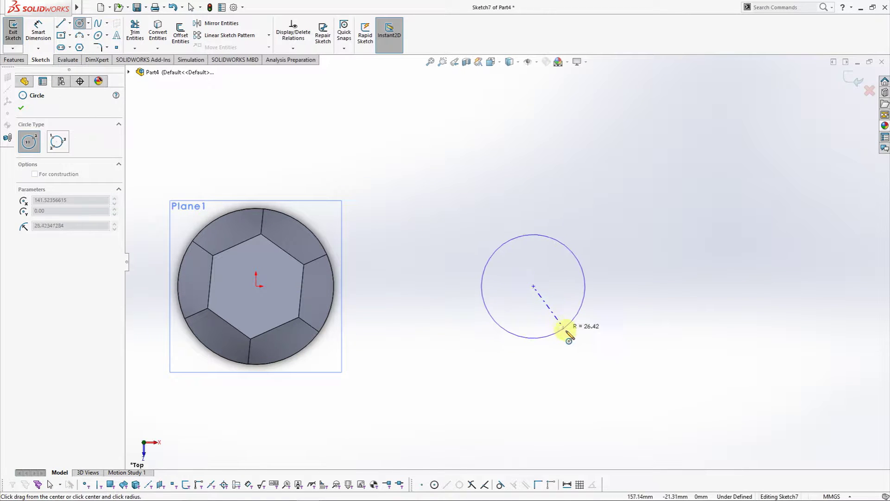
left_click(571, 329)
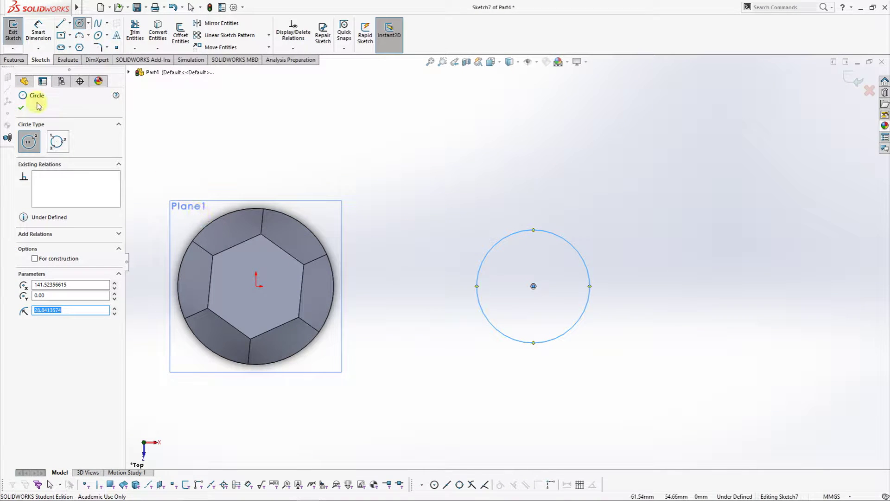
left_click(11, 34)
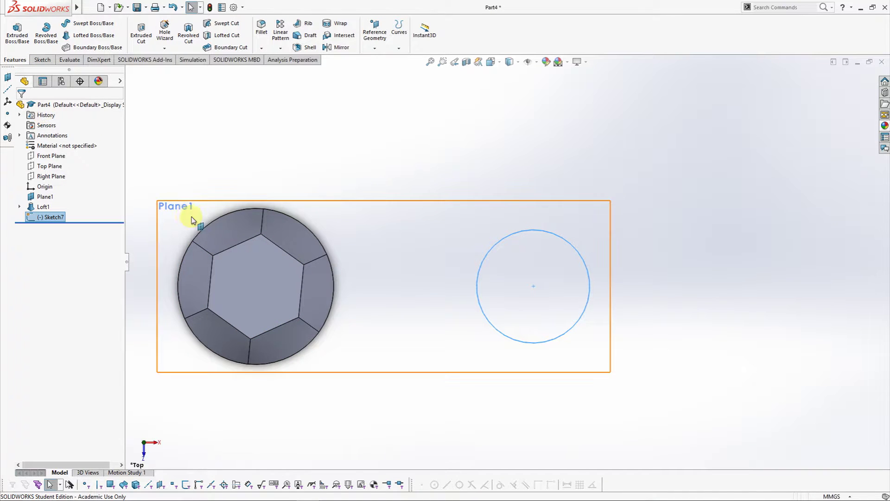
Step: On Plane1, sketch a concentric circle of radius about 18.38 and exit
left_click(160, 210)
left_click(225, 183)
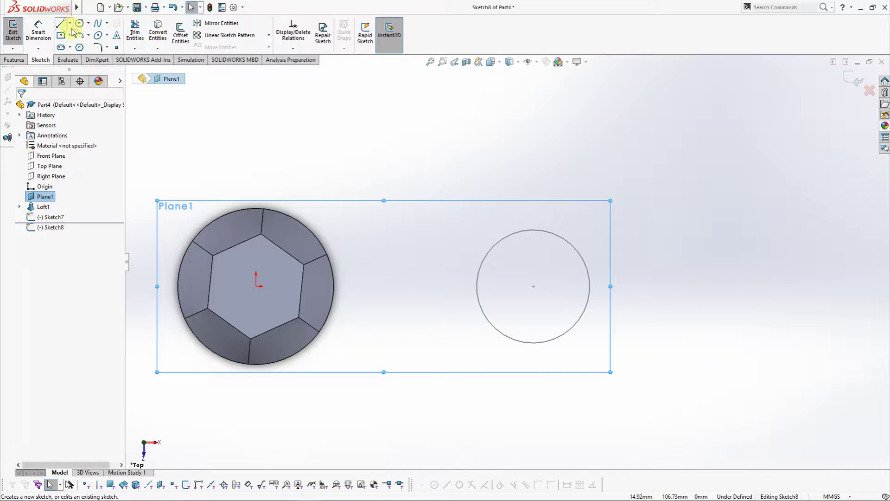
left_click(80, 22)
left_click(533, 286)
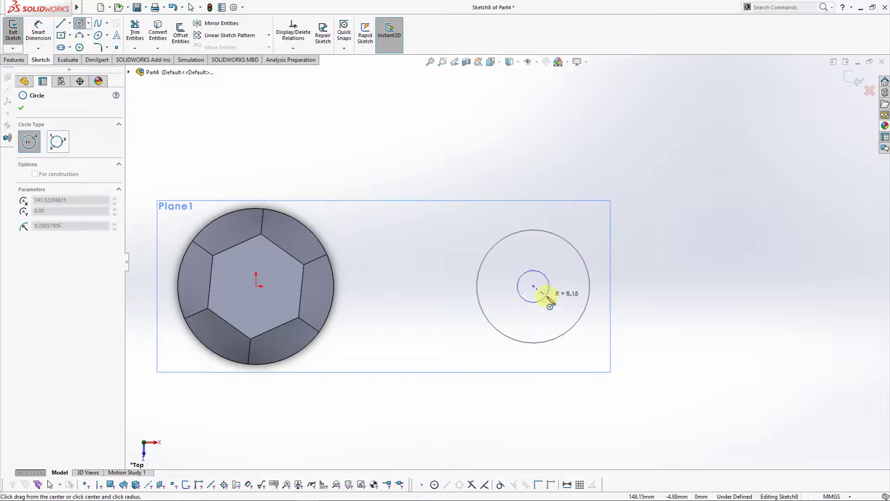
left_click(567, 322)
mouse_move(519, 343)
middle_mouse_down()
mouse_move(569, 221)
mouse_move(347, 200)
middle_mouse_up()
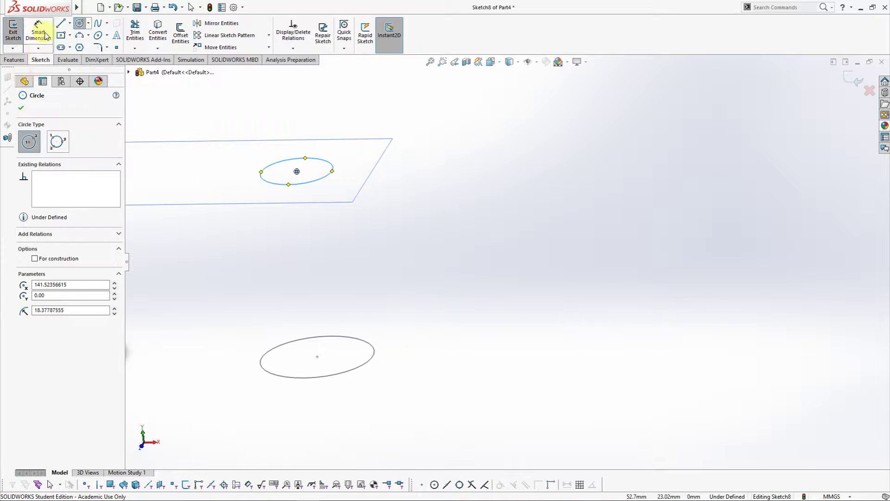
left_click(13, 29)
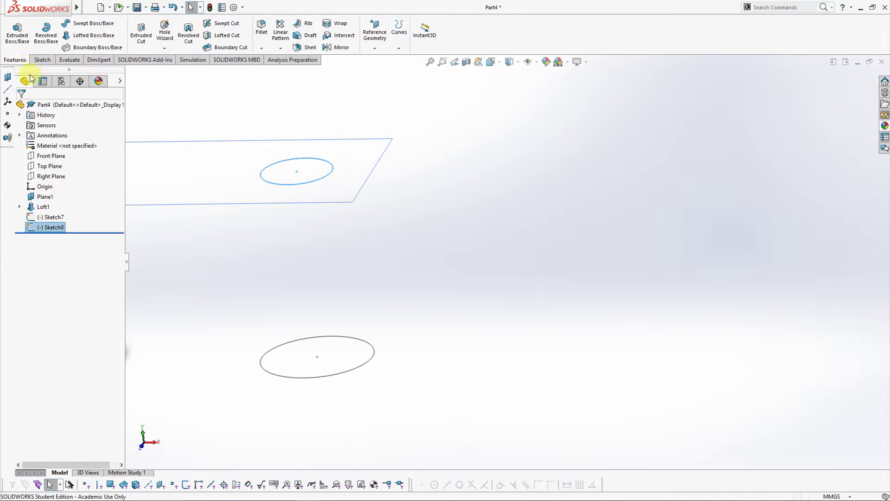
left_click(53, 156)
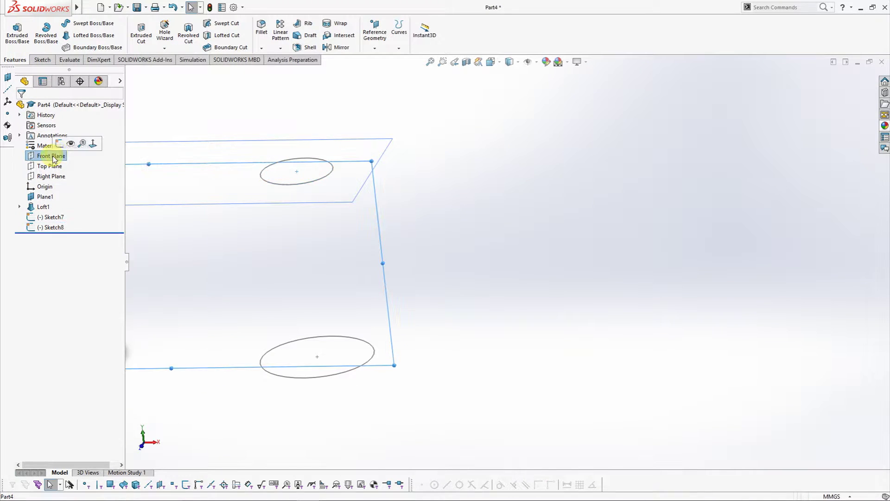
Step: Start a sketch on the Front Plane and view it Normal To
left_click(59, 144)
left_click(491, 67)
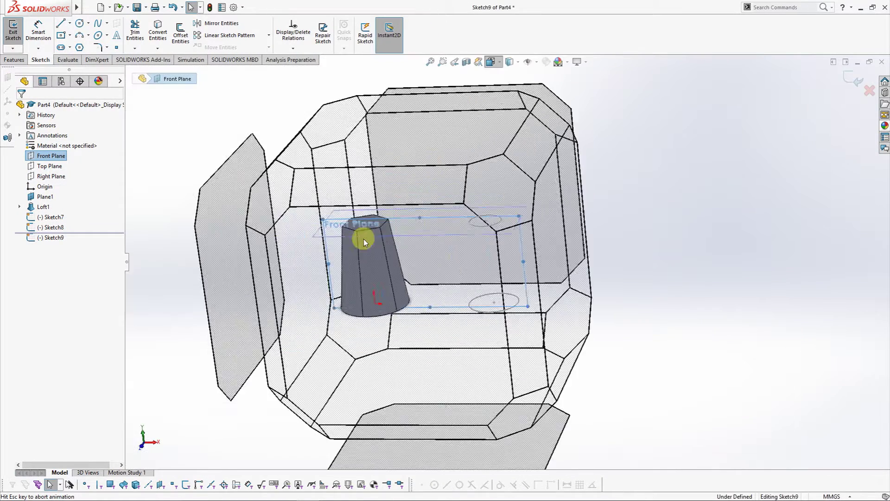
mouse_move(572, 294)
middle_mouse_down()
mouse_move(606, 258)
mouse_move(561, 229)
mouse_move(503, 233)
middle_mouse_up()
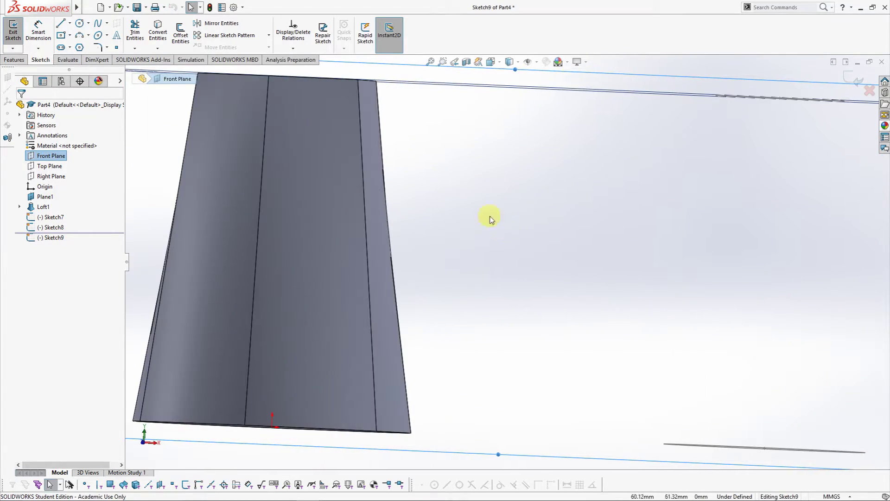
left_click(491, 61)
left_click(546, 264)
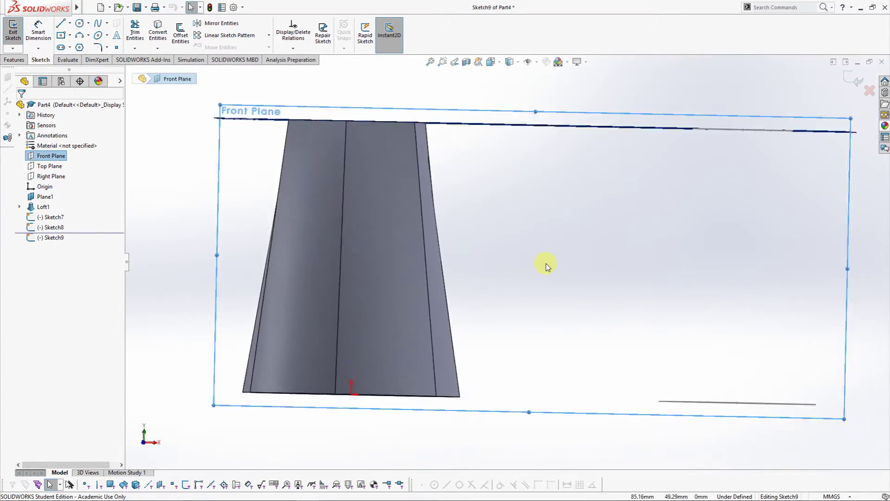
Step: Draw a three-point spline from the lower circle's edge up to the upper circle's edge
left_click(97, 25)
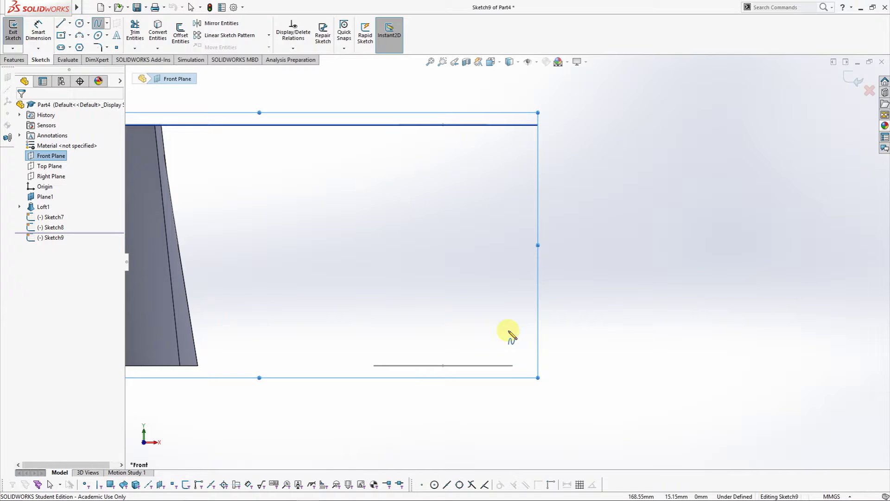
left_click(513, 367)
left_click(464, 227)
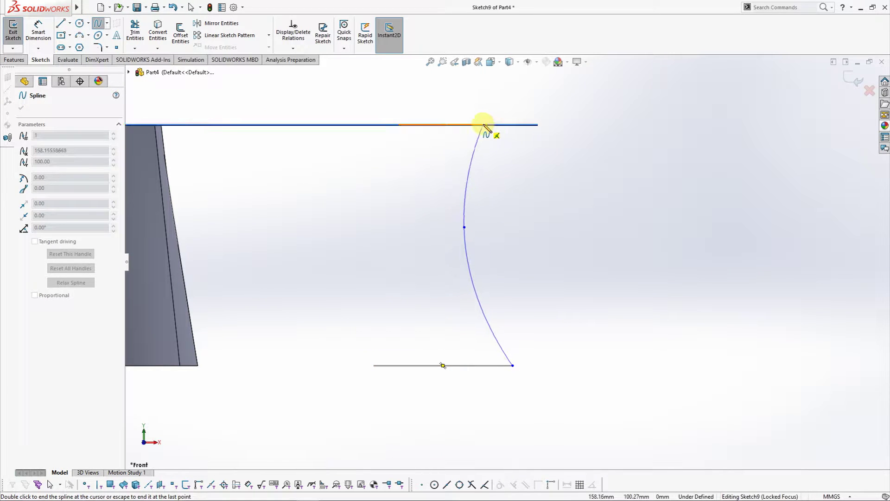
double_click(489, 128)
mouse_move(490, 128)
middle_mouse_down()
mouse_move(517, 224)
mouse_move(472, 304)
mouse_move(482, 302)
middle_mouse_up()
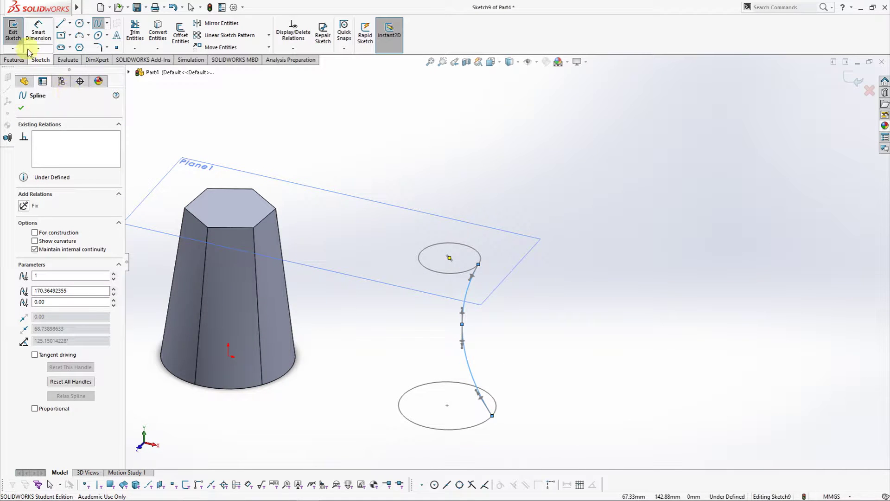
left_click(13, 31)
Step: Loft Sketch7 to Sketch8 with the Sketch9 spline as guide curve, creating Loft3
left_click(70, 37)
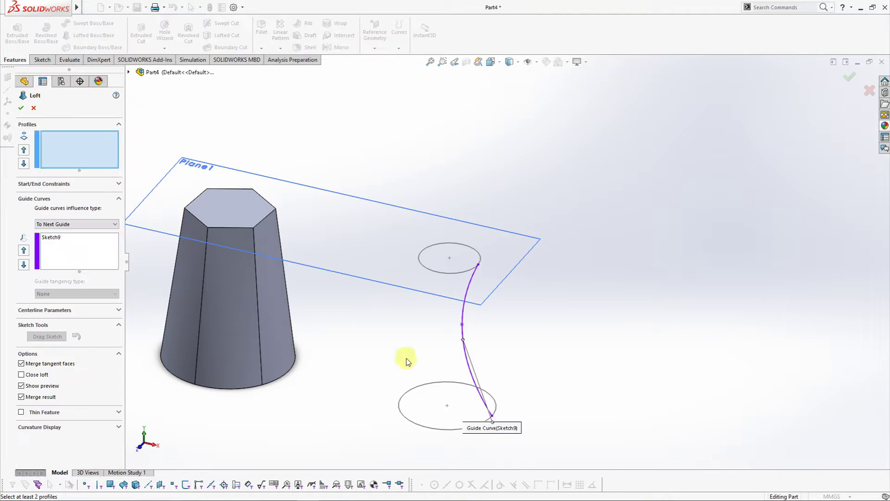
left_click(413, 424)
left_click(427, 265)
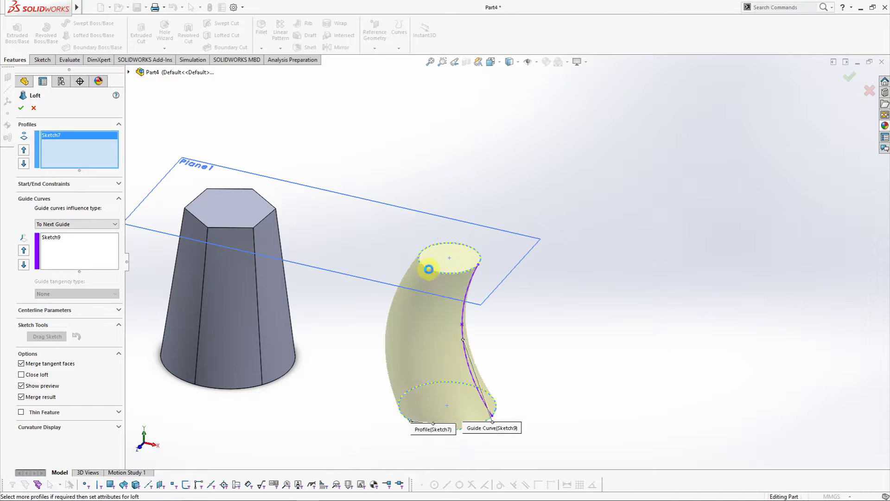
mouse_move(306, 285)
middle_mouse_down()
mouse_move(459, 270)
mouse_move(284, 256)
mouse_move(175, 265)
mouse_move(317, 266)
mouse_move(372, 285)
mouse_move(339, 306)
middle_mouse_up()
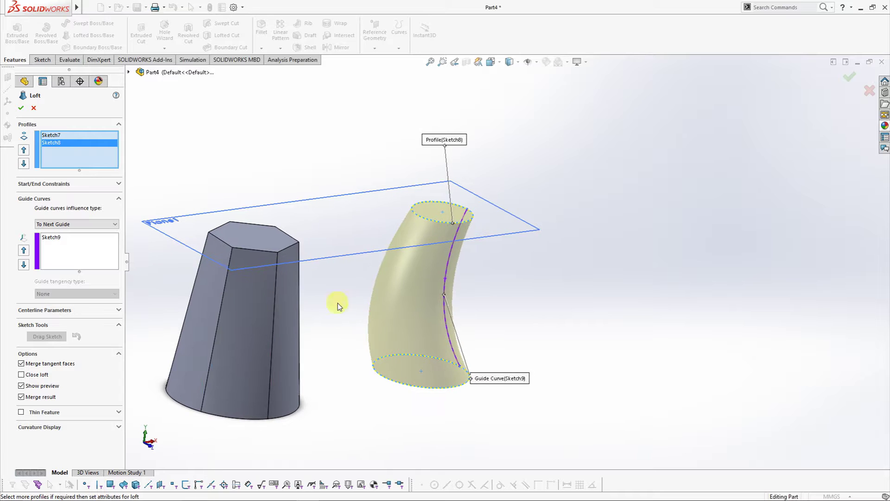
left_click(19, 107)
mouse_move(285, 185)
middle_mouse_down()
mouse_move(448, 289)
mouse_move(297, 275)
mouse_move(254, 304)
mouse_move(453, 294)
mouse_move(427, 360)
mouse_move(423, 289)
mouse_move(503, 26)
middle_mouse_up()
left_click(491, 61)
Step: Sketch a straight slot on the Front Plane to the left of the bodies
left_click(501, 294)
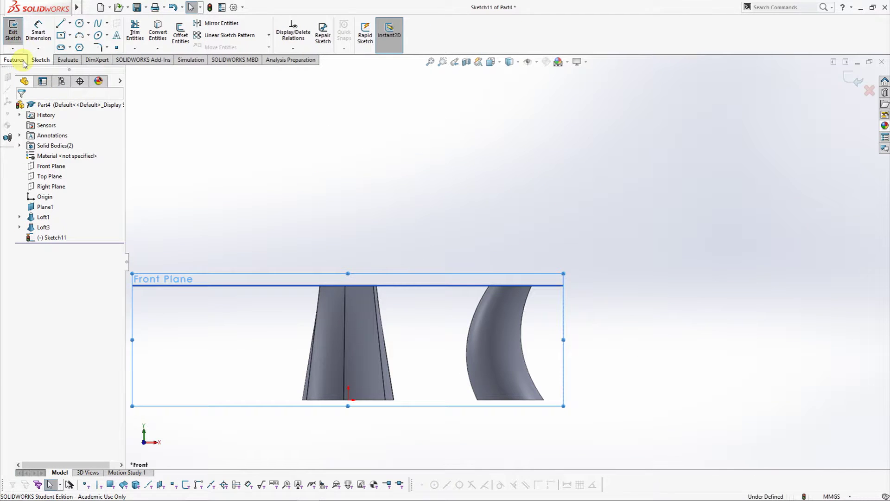
left_click(60, 46)
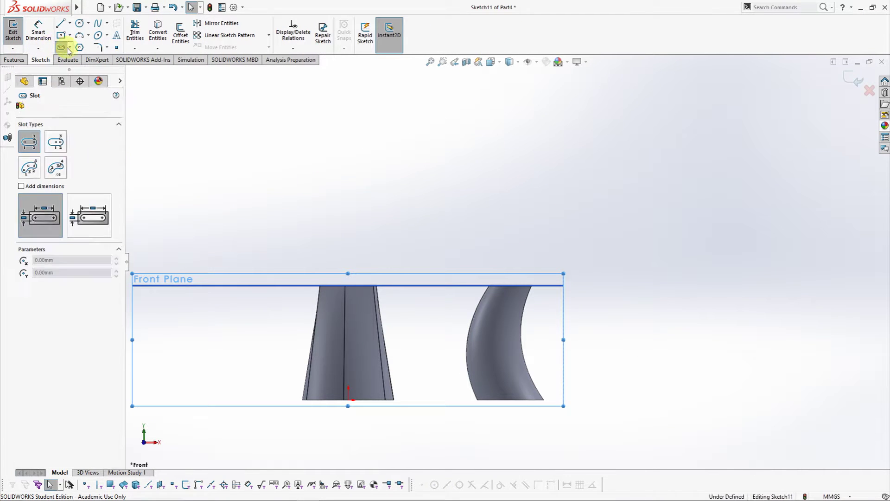
left_click(167, 386)
left_click(241, 391)
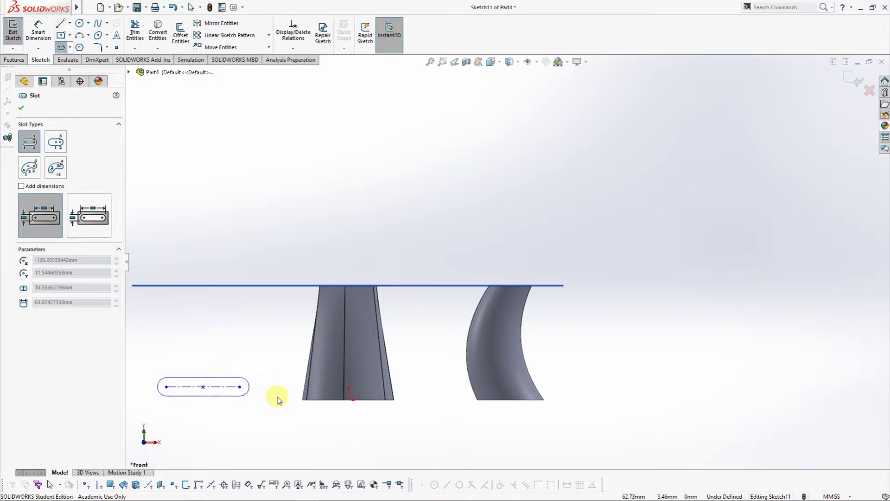
left_click(278, 405)
scroll(501, 264, "up", 5)
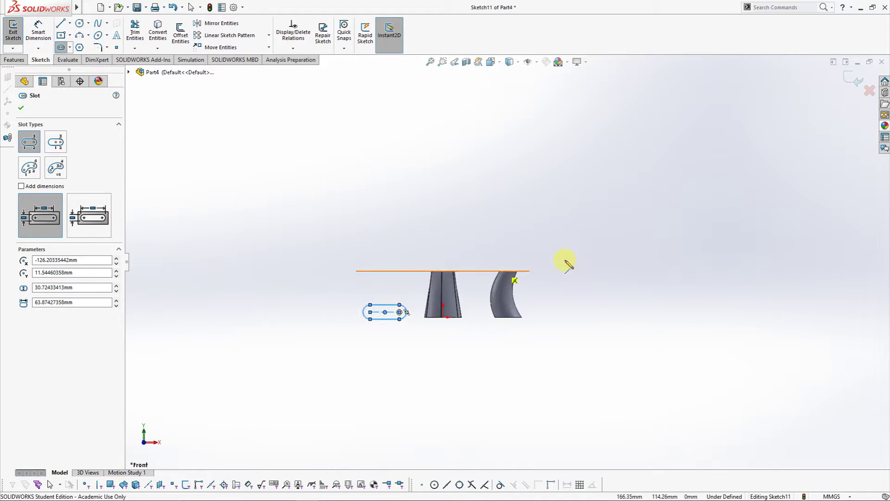
scroll(603, 222, "down", 3)
left_click(13, 32)
Step: Sketch a small centre rectangle on the Front Plane, then view Plane1 Normal To
left_click(51, 166)
left_click(51, 154)
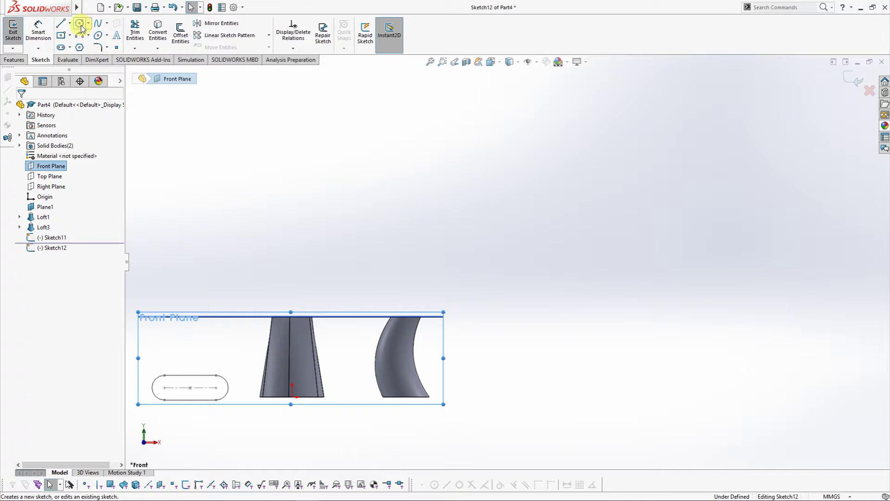
left_click(61, 35)
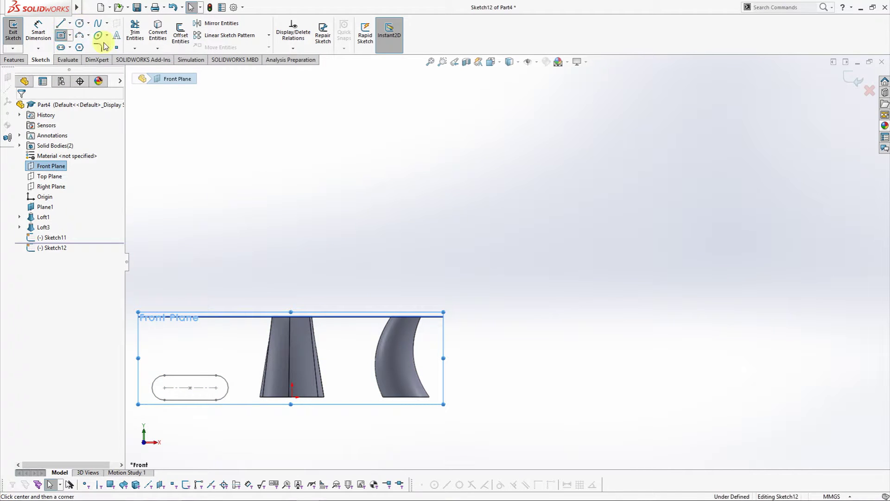
left_click(513, 291)
left_click(540, 309)
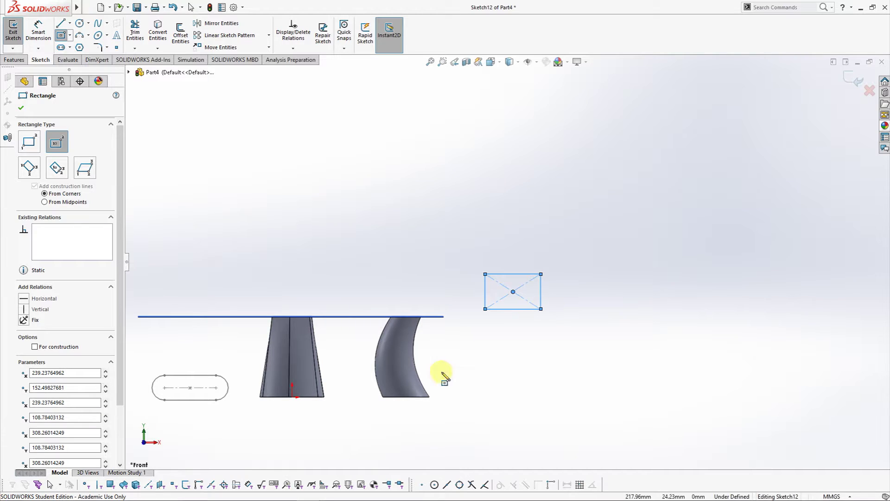
left_click(11, 37)
mouse_move(332, 224)
middle_mouse_down()
mouse_move(479, 236)
mouse_move(479, 276)
mouse_move(592, 315)
mouse_move(559, 429)
middle_mouse_up()
left_click(491, 62)
left_click(483, 218)
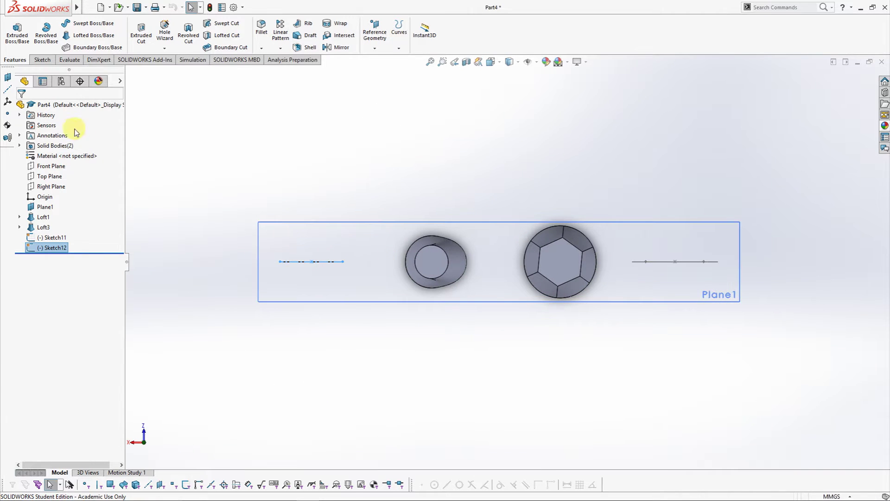
Step: Sketch a large three-point arc on the Top Plane from the left line's midpoint to the right line
left_click(52, 183)
left_click(62, 168)
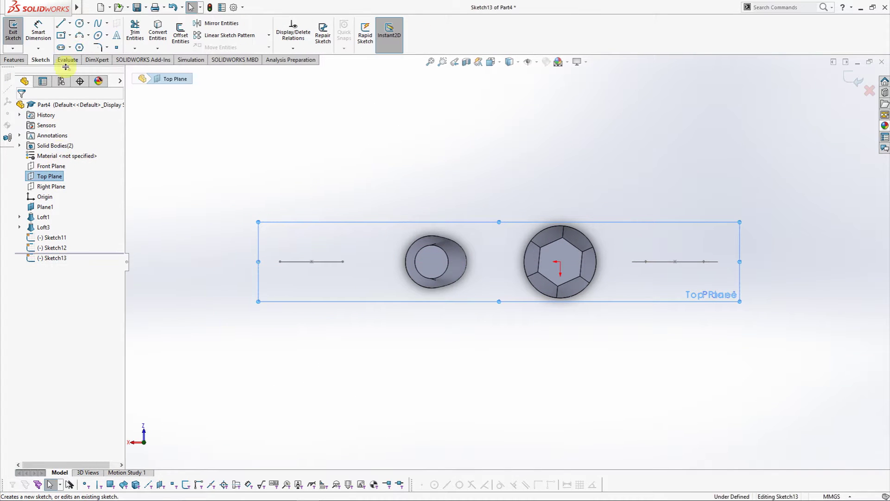
left_click(83, 36)
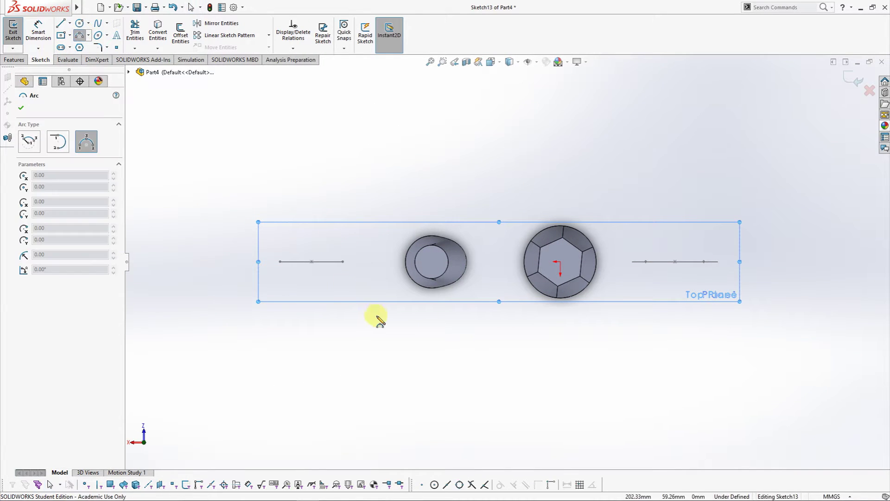
left_click(312, 262)
left_click(675, 262)
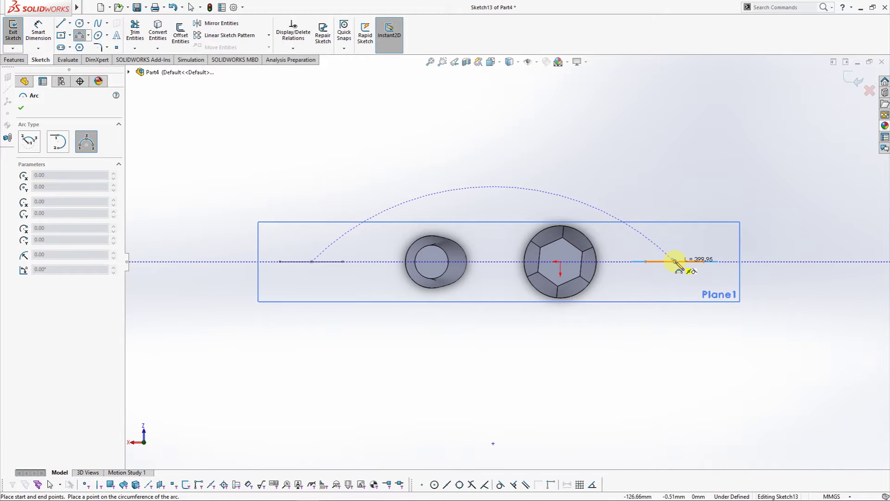
left_click(490, 106)
key("ctrl+7")
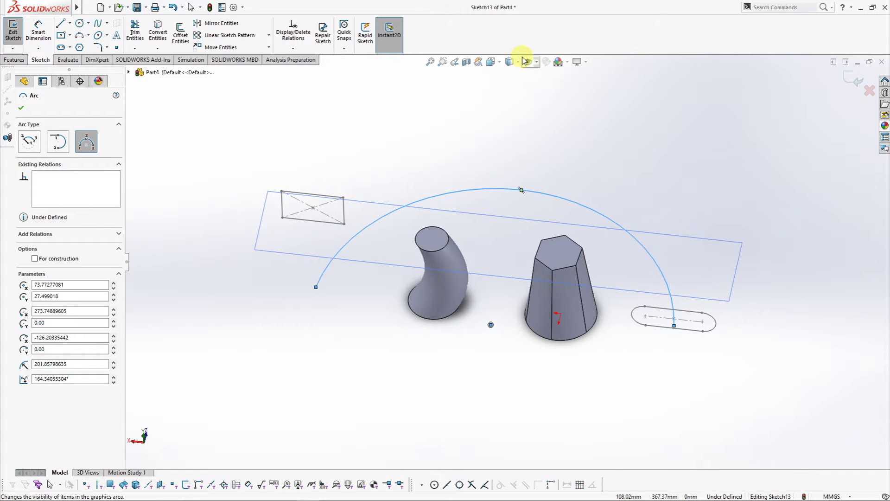
left_click(14, 31)
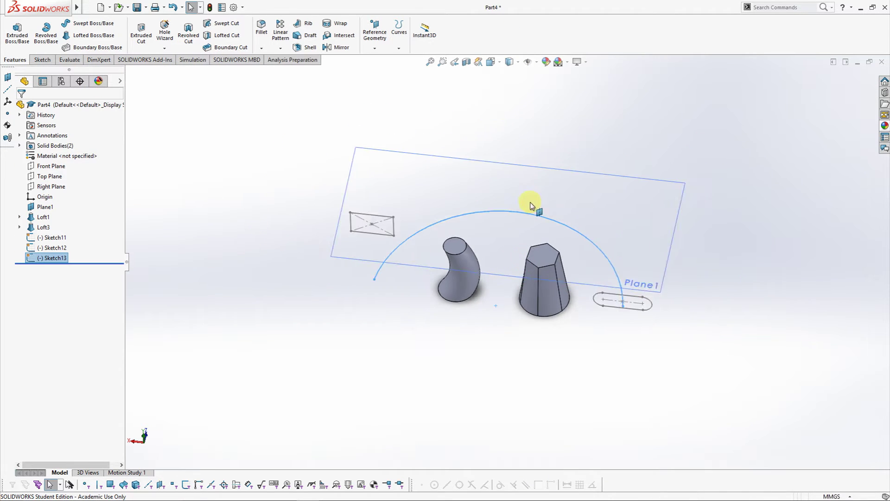
scroll(549, 248, "down", 2)
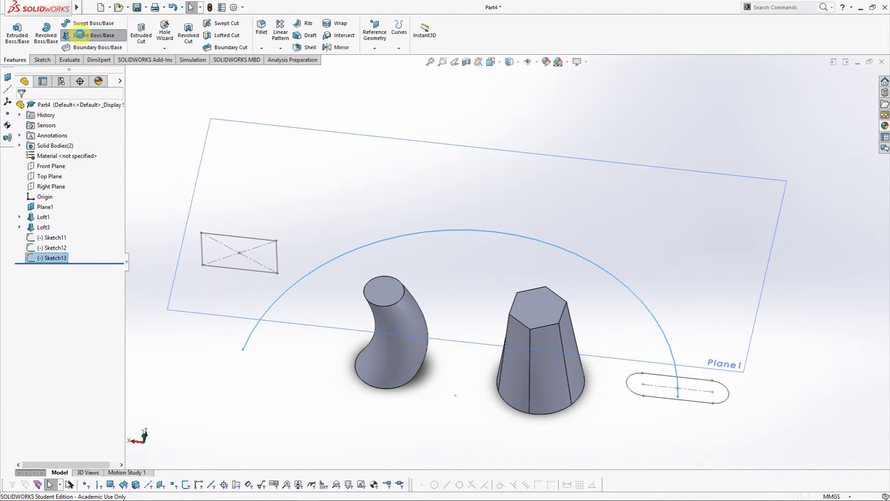
Step: Start a loft with the Sketch12 rectangle and Sketch11 slot as profiles
left_click(80, 35)
left_click(239, 267)
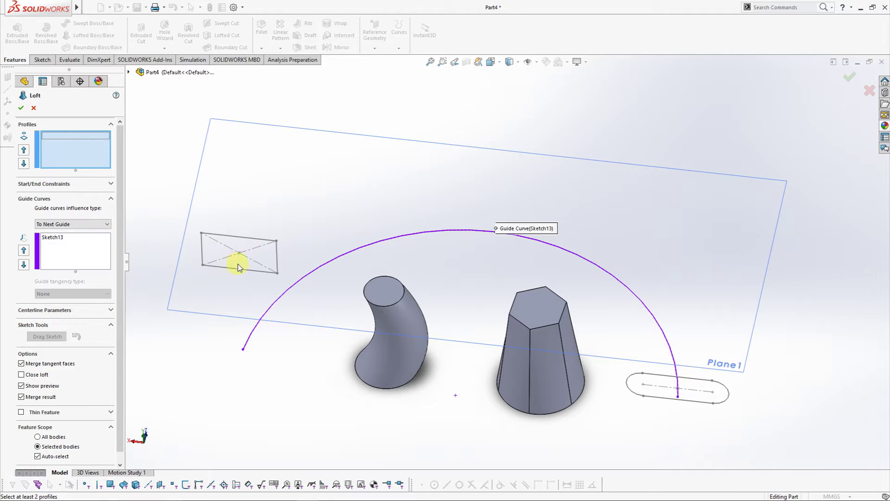
left_click(240, 270)
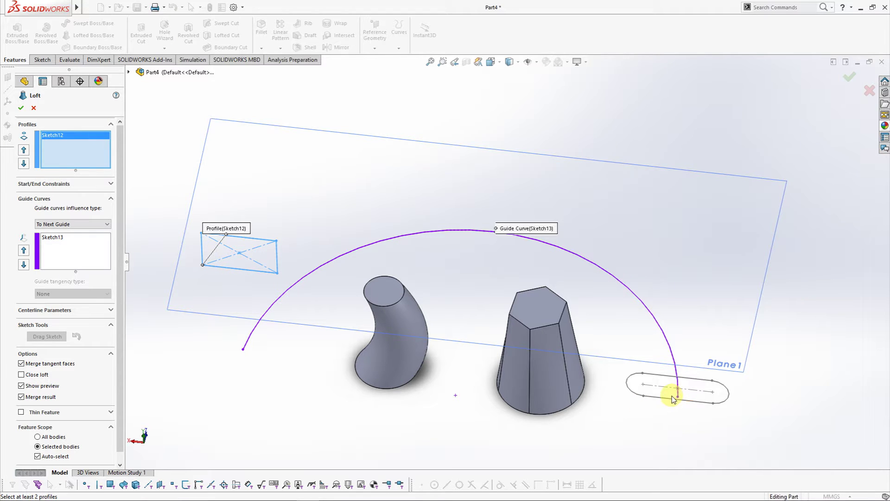
left_click(674, 399)
Step: Move the Sketch13 arc from Guide Curves to the loft's Centerline Parameters
left_click(59, 246)
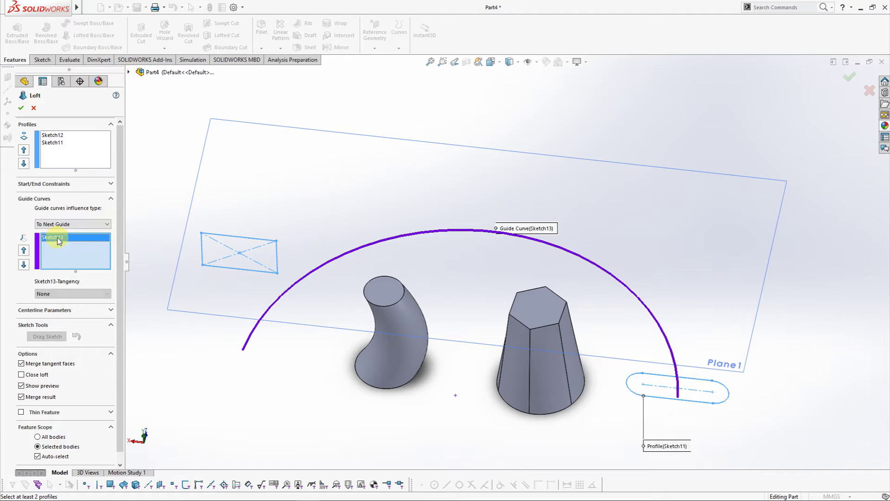
key("Delete")
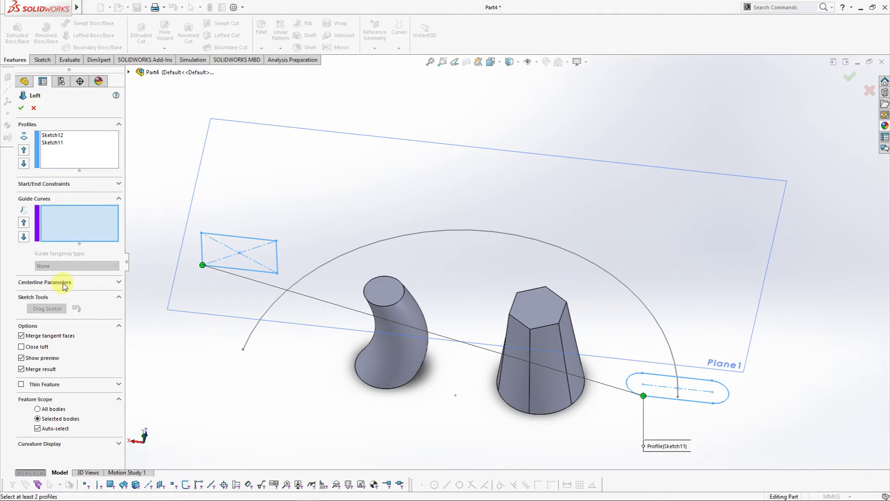
left_click(65, 284)
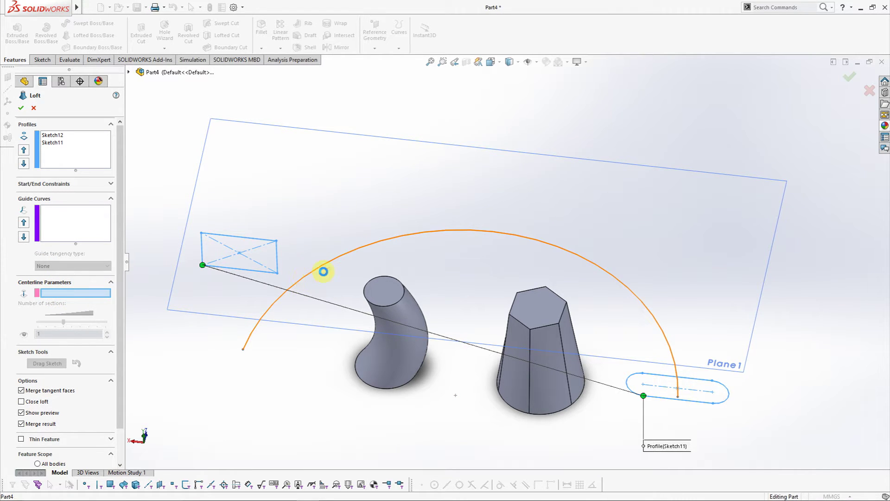
left_click(304, 278)
mouse_move(433, 284)
middle_mouse_down()
mouse_move(570, 224)
mouse_move(464, 263)
middle_mouse_up()
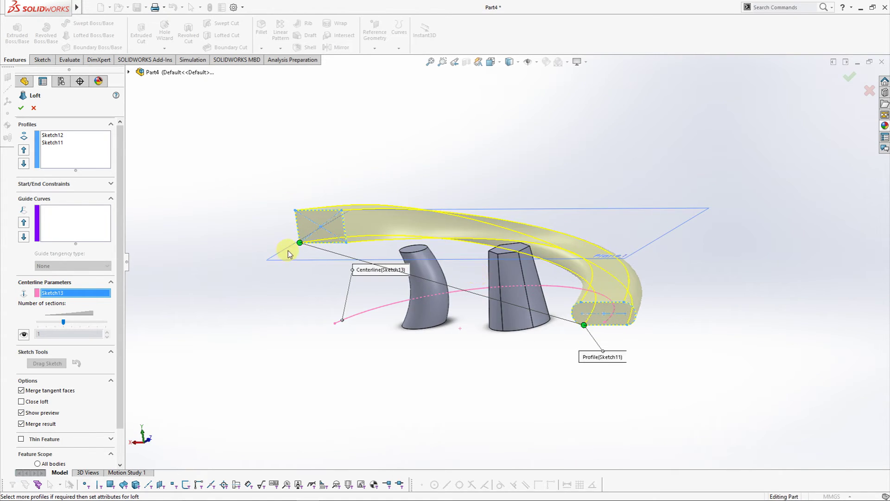
Step: Make the loft a 1.00mm one-direction thin feature, flipping the wall side to compare
scroll(427, 233, "down", 3)
scroll(455, 219, "down", 2)
scroll(661, 271, "up", 5)
scroll(661, 270, "down", 2)
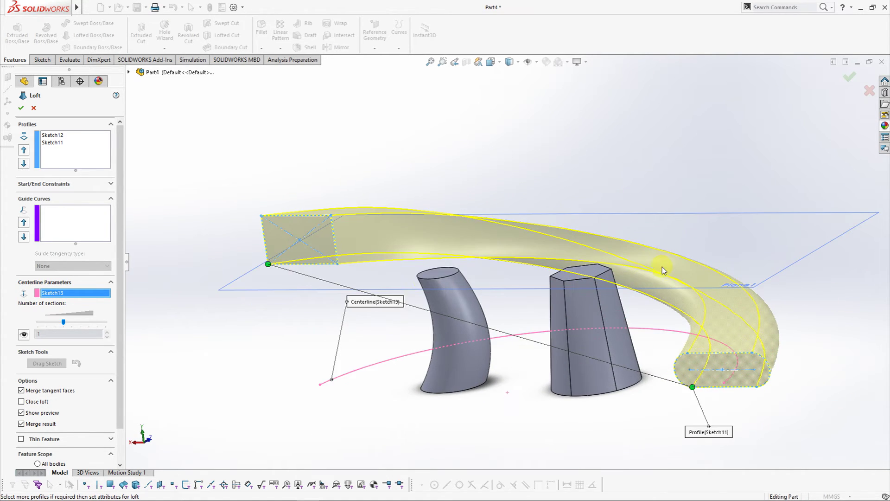
scroll(41, 410, "down", 1)
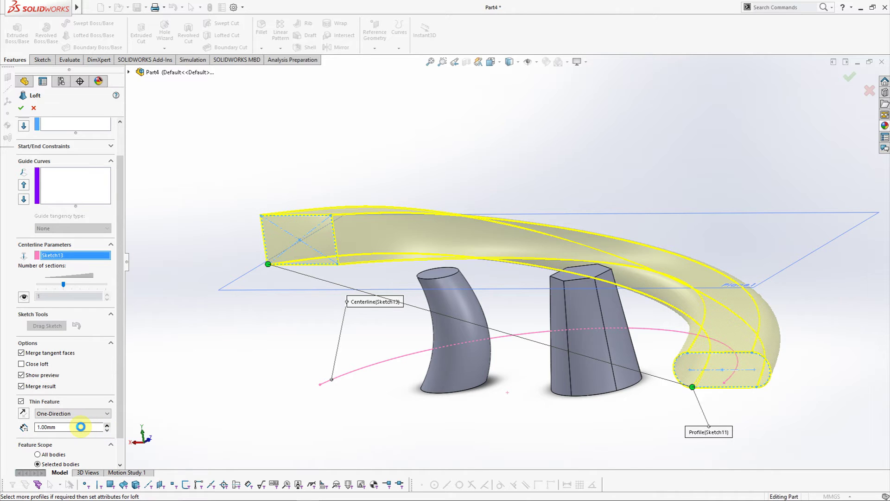
scroll(82, 427, "up", 1)
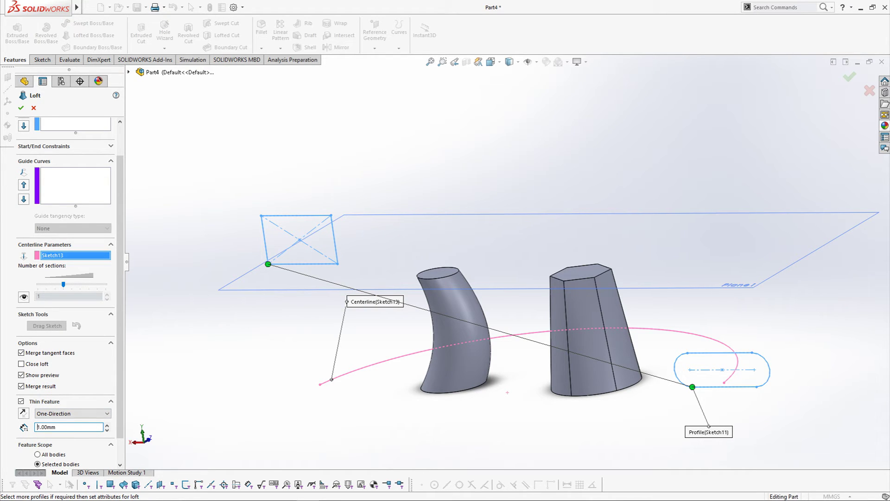
left_click(26, 412)
left_click(26, 411)
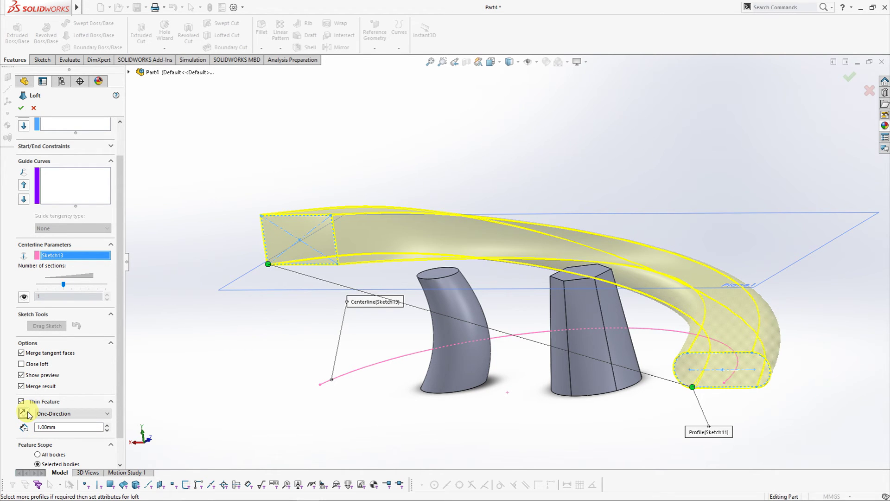
left_click(26, 411)
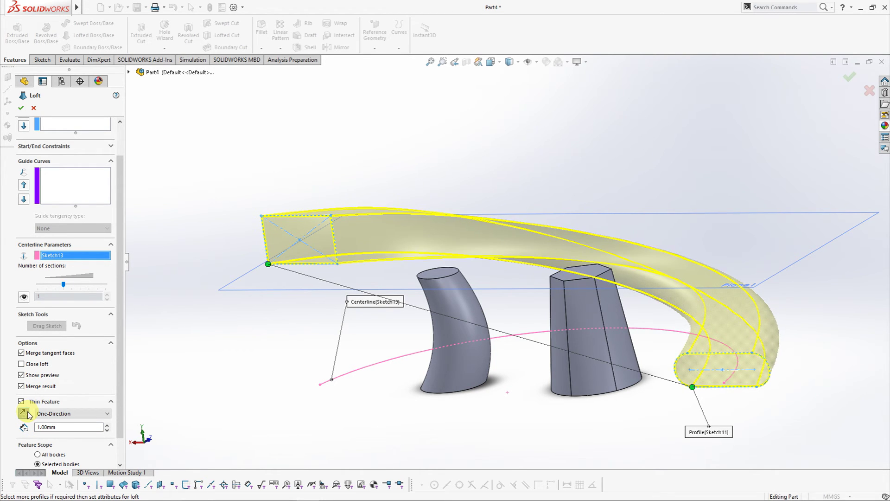
Step: Accept the loft to create Loft-Thin1, the hollow curved body from rectangle to slot
left_click(23, 107)
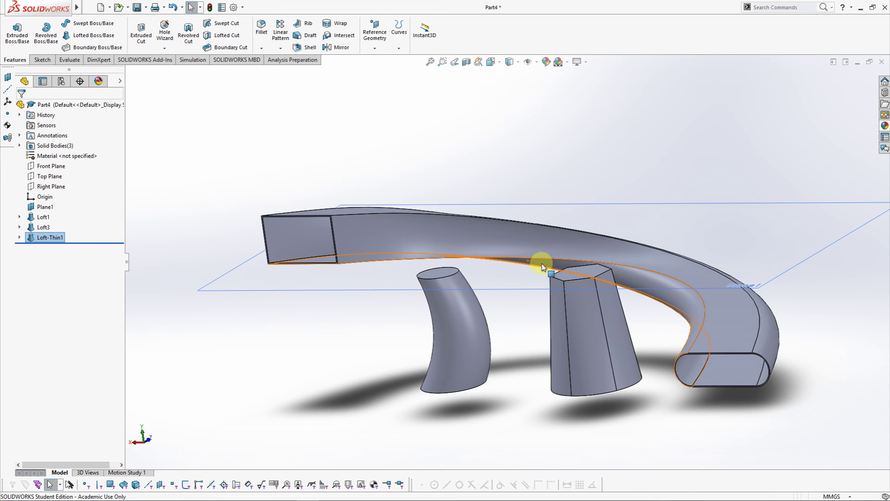